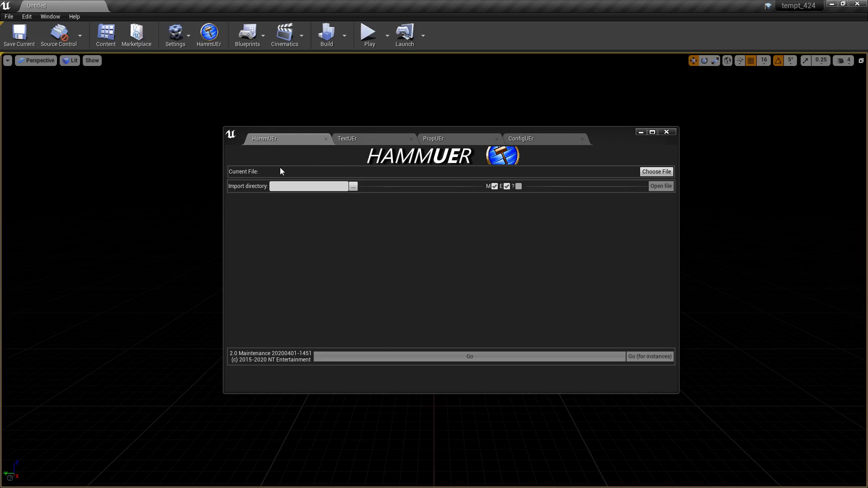
Switch to TrenchBroom and examine the entrance hall of the start_ex2 map and its START.WAD texture collection
key("super")
left_click(299, 479)
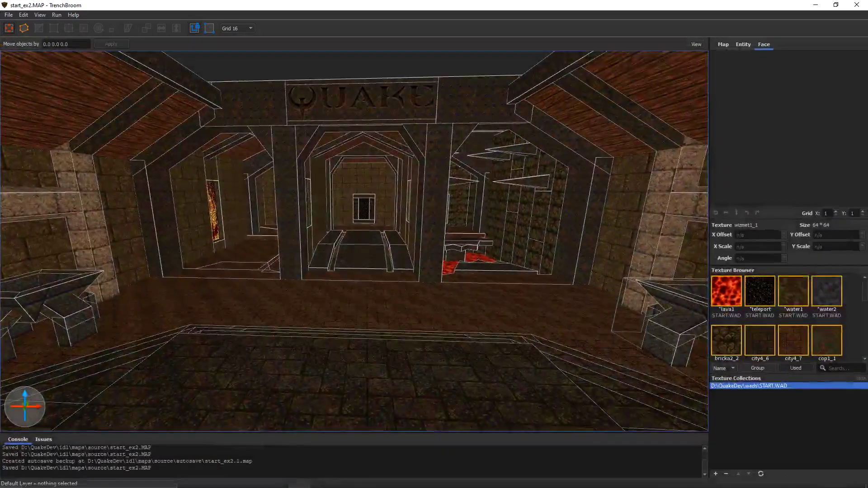
key("a")
right_click_drag(284, 362, 278, 344)
key("d")
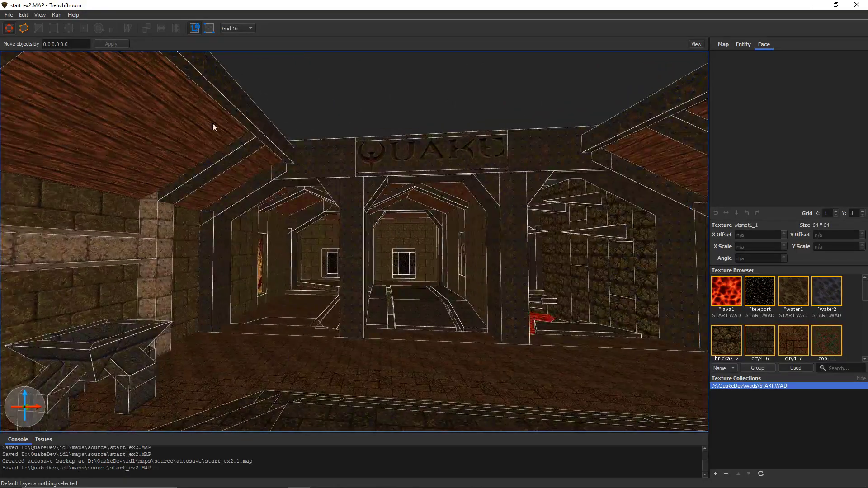
right_click_drag(213, 124, 139, 152)
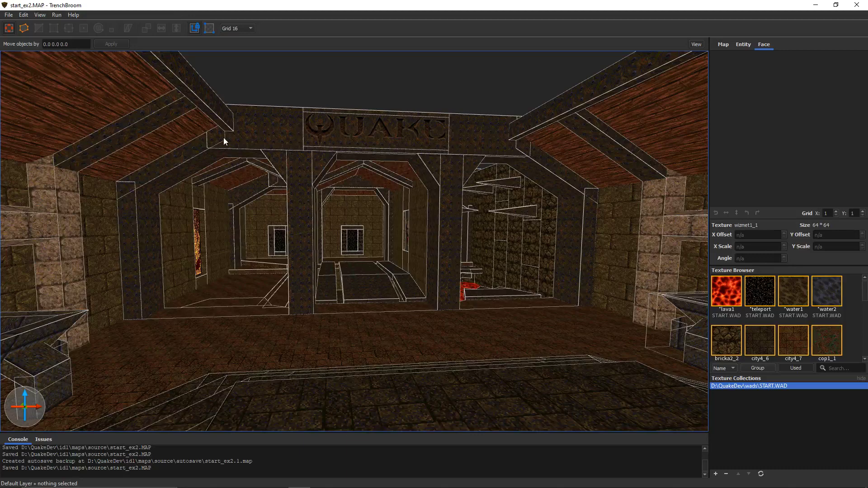
right_click_drag(223, 142, 220, 141)
key("d")
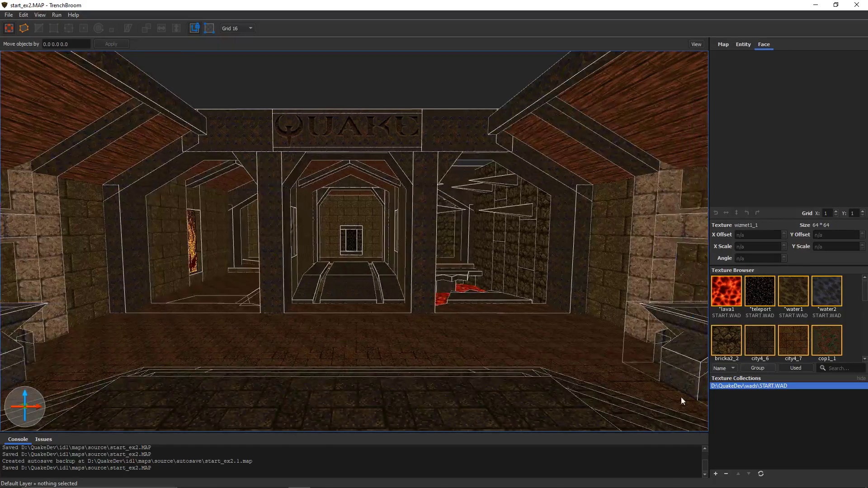
left_click(777, 390)
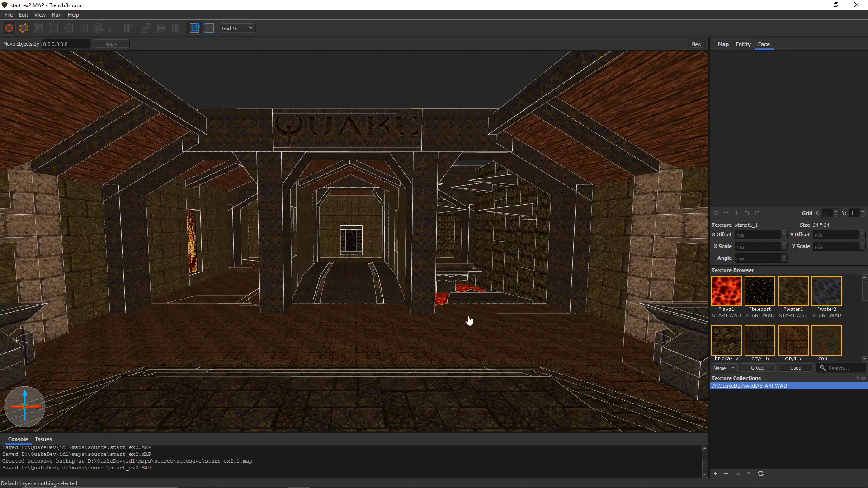
Examine the map's overall layout from outside and above, ending at the Quake sign over the three corridors
scroll(459, 324, "up", 3)
scroll(459, 324, "up", 4)
right_click_drag(460, 324, 522, 355)
scroll(464, 332, "down", 3)
scroll(468, 337, "up", 3)
scroll(463, 344, "down", 15)
key("s")
key("a")
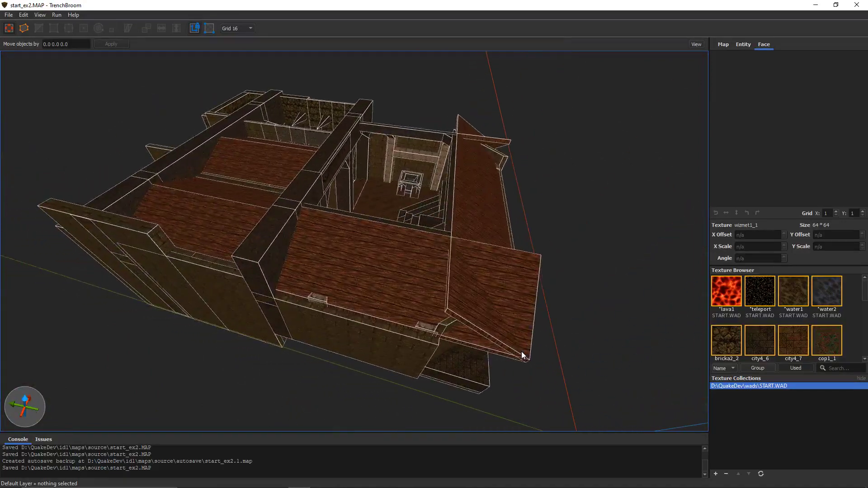
scroll(521, 351, "up", 10)
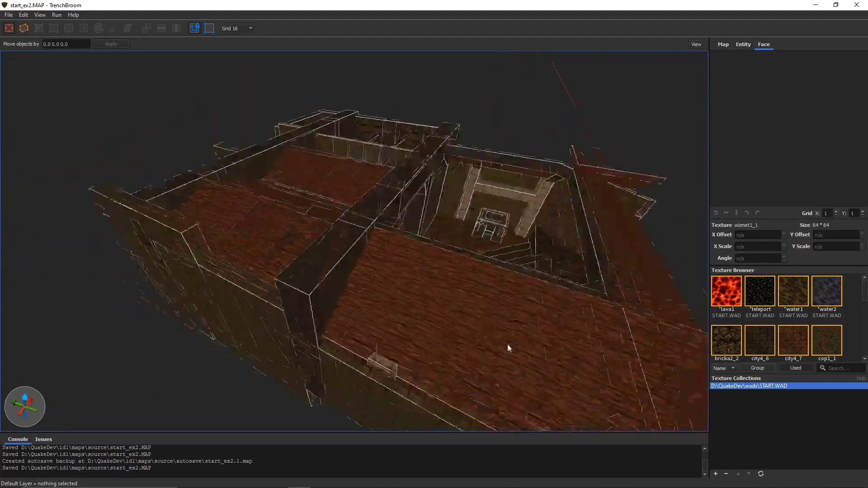
scroll(480, 330, "up", 3)
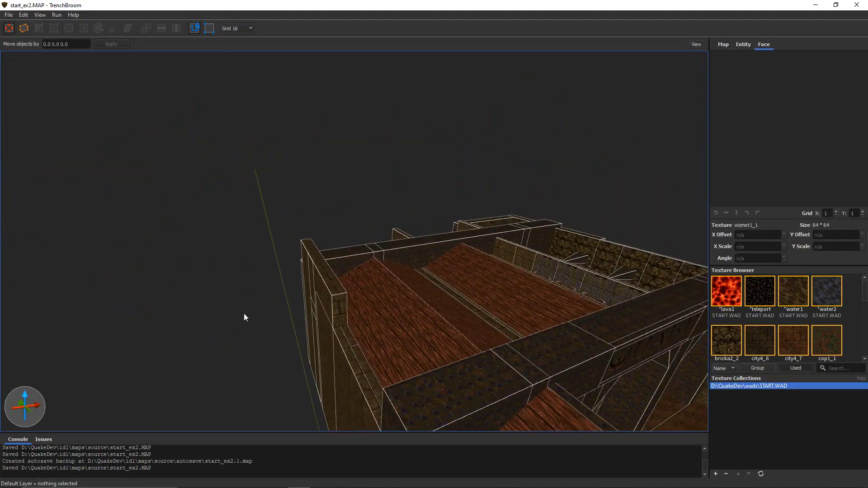
right_click_drag(323, 311, 408, 159)
key("w")
right_click_drag(314, 268, 303, 279)
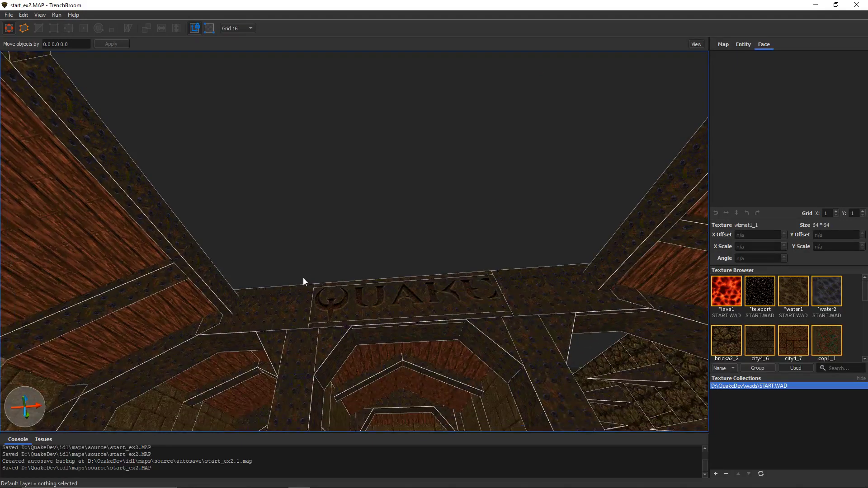
Switch to the Unreal Editor and move the HammUEr window out of the way of the viewport
mouse_move(319, 486)
left_click(365, 479)
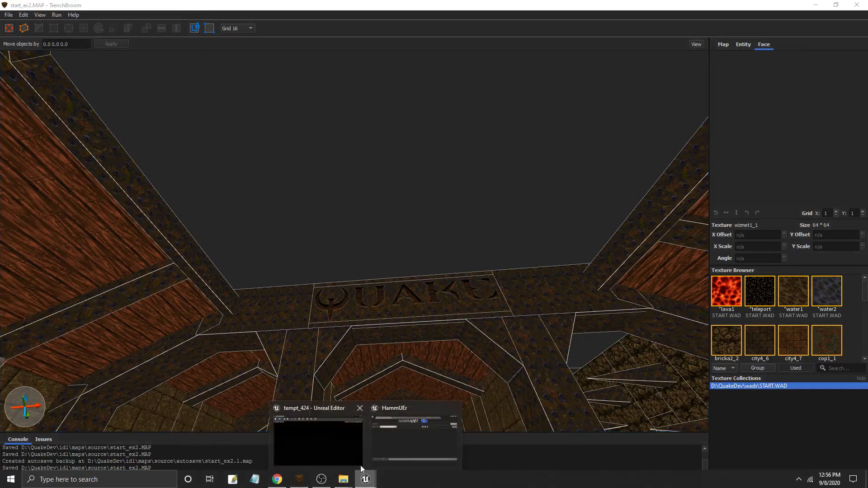
left_click(357, 437)
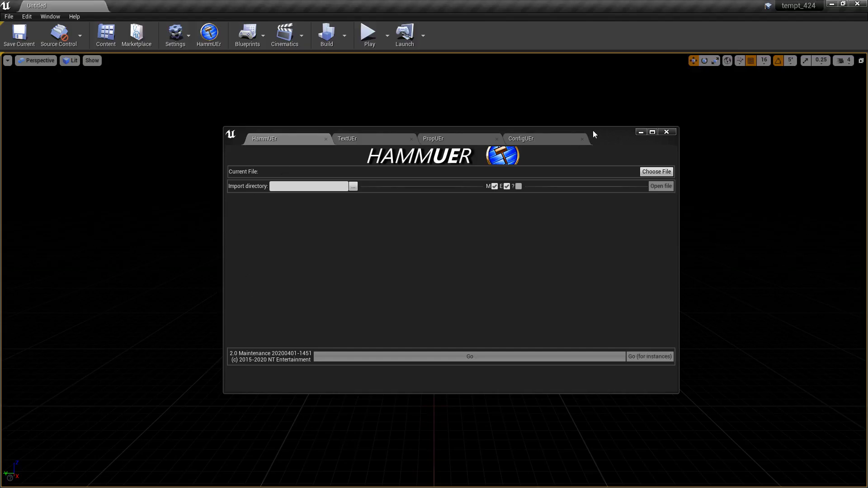
left_click_drag(594, 133, 605, 457)
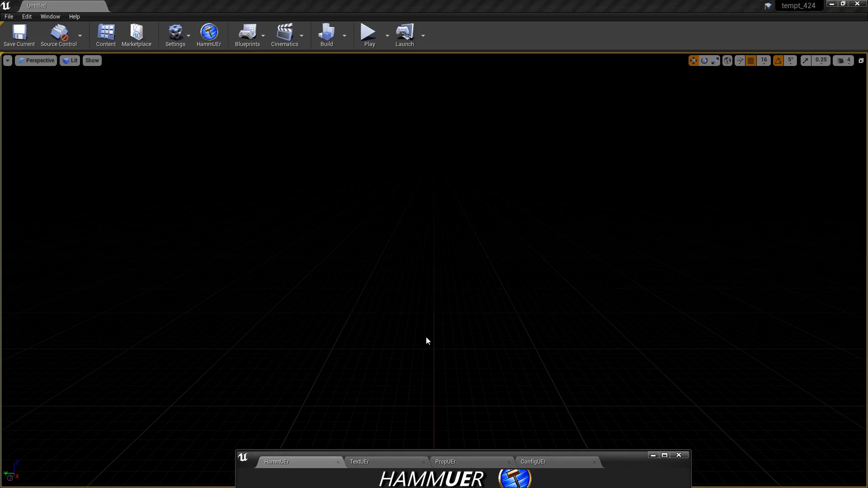
left_click(683, 455)
Create a new level from the template that includes a checkered floor, sky and lights
left_click(8, 16)
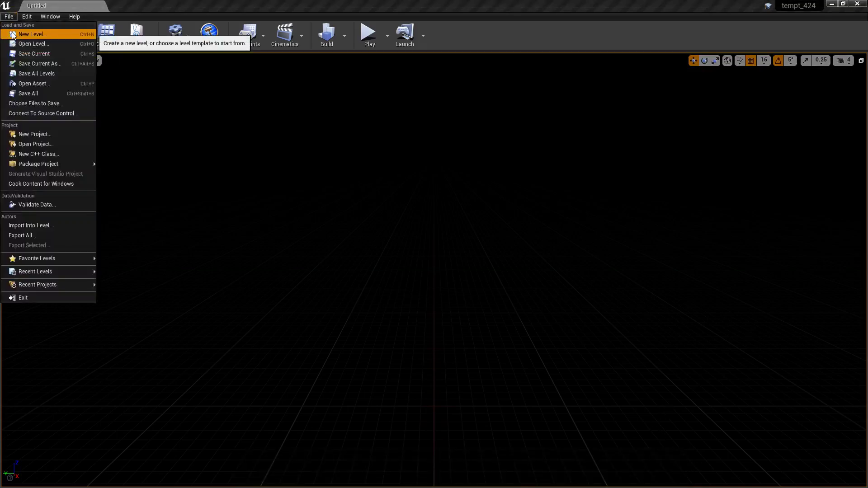
left_click(12, 34)
left_click(355, 209)
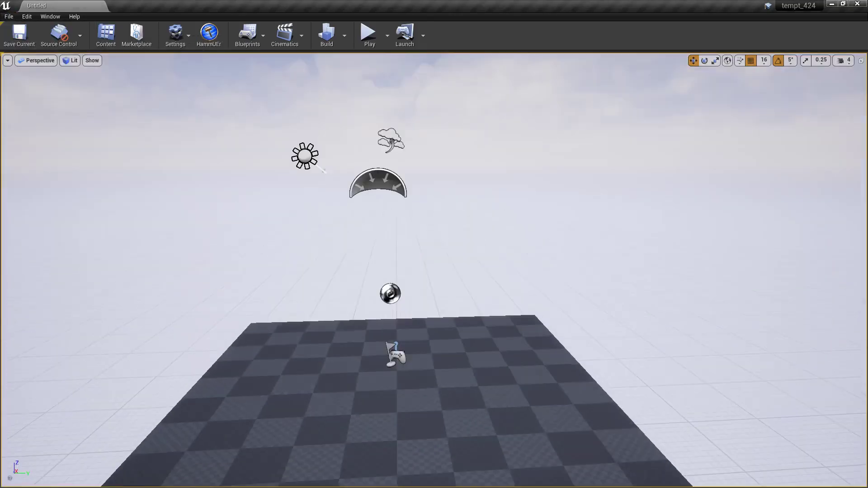
right_click_drag(434, 271, 362, 249)
key("s")
key("d")
key("w")
key("s")
key("w")
key("d")
right_click_drag(250, 241, 253, 246)
key("d")
Switch back to TrenchBroom and inspect the metal pillar brush beside the lava room
key("super")
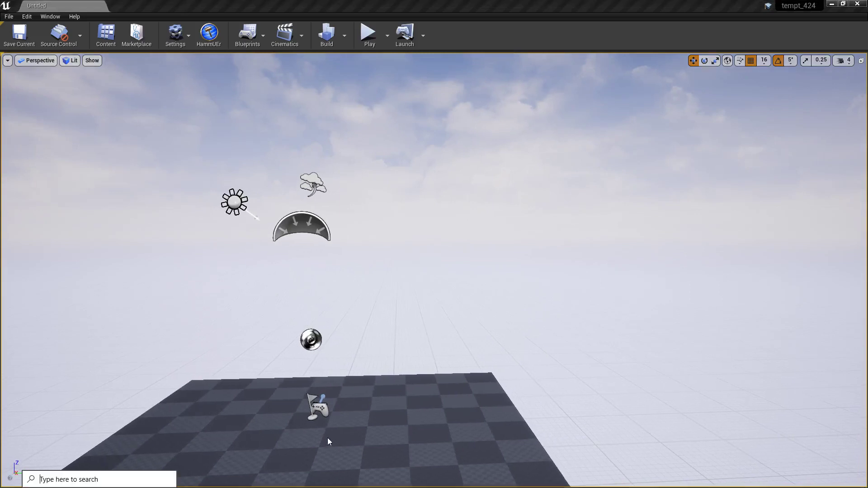
key("super")
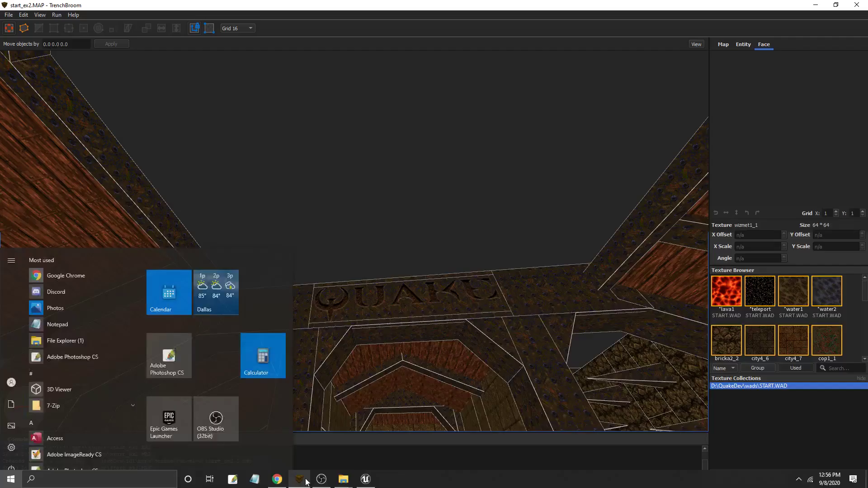
key("Escape")
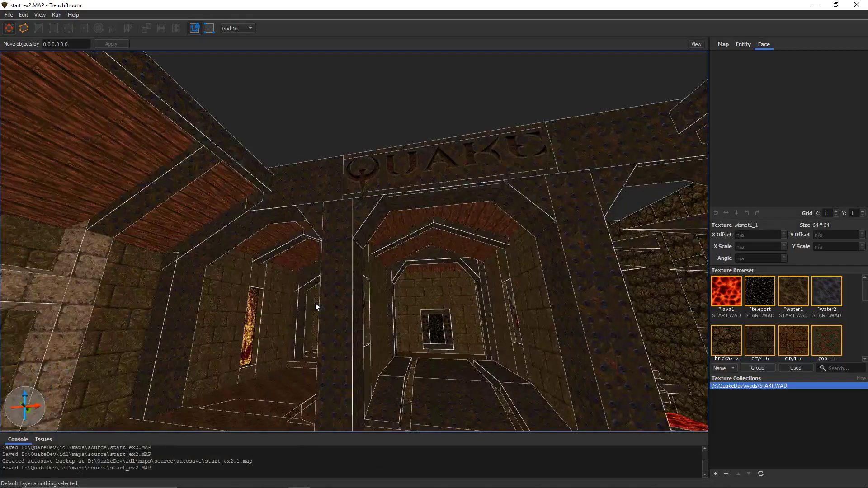
mouse_move(315, 303)
right_mouse_down()
mouse_move(308, 308)
mouse_move(311, 337)
right_mouse_up()
key("w")
key("s")
key("d")
key("w")
key("d")
left_click(311, 319)
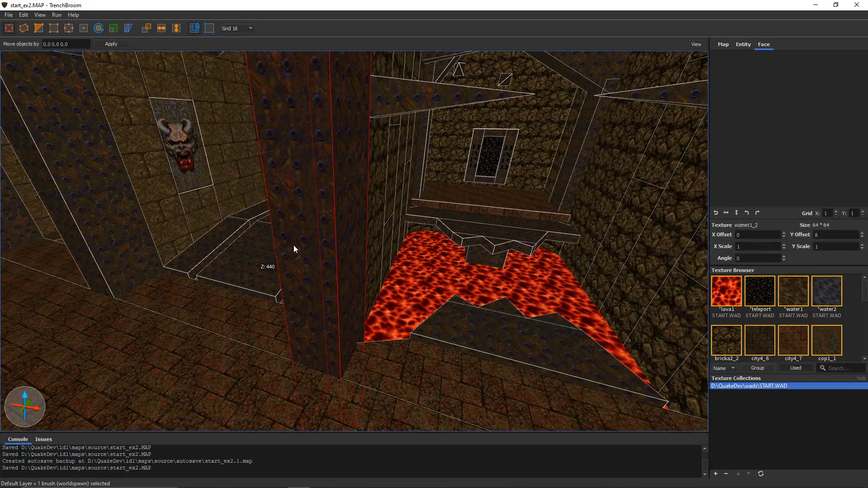
key("w")
mouse_move(232, 289)
right_mouse_down()
mouse_move(206, 273)
mouse_move(228, 276)
right_mouse_up()
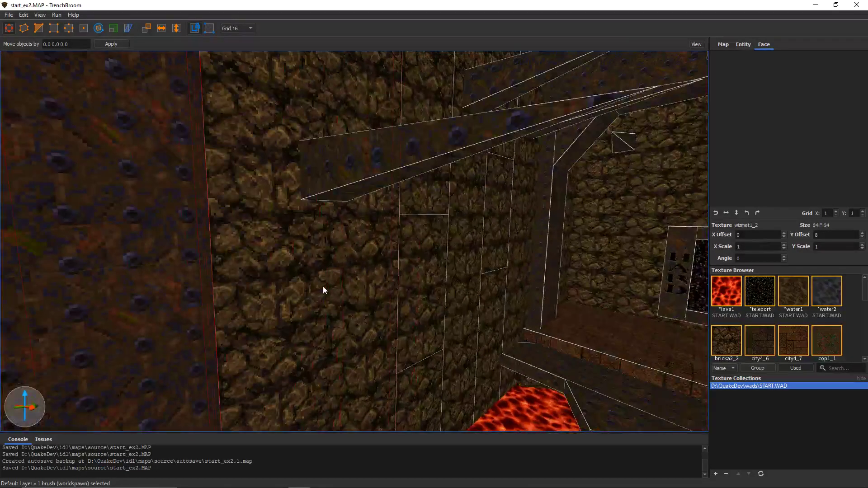
Inspect the separate brushes that make up the rock wall beside the lava pit
left_click(322, 286)
left_click(416, 294)
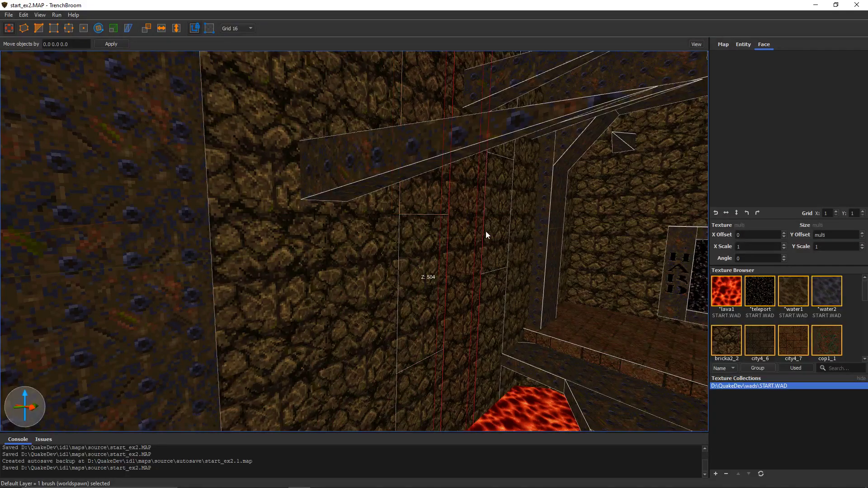
left_click(488, 298)
key("s")
mouse_move(444, 341)
right_mouse_down()
mouse_move(354, 332)
mouse_move(456, 343)
right_mouse_up()
key("w")
key("d")
key("a")
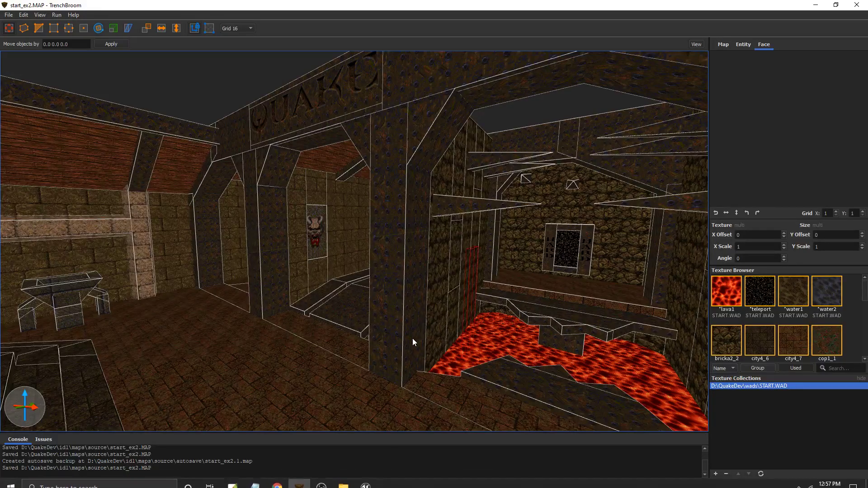
Combine the six metal floor brushes of the central corridor into one func_group brush entity
key("a")
right_click_drag(408, 339, 433, 356)
key("w")
key("d")
key("a")
key("a")
key("w")
key("s")
left_click(464, 333)
left_click(457, 263, "ctrl")
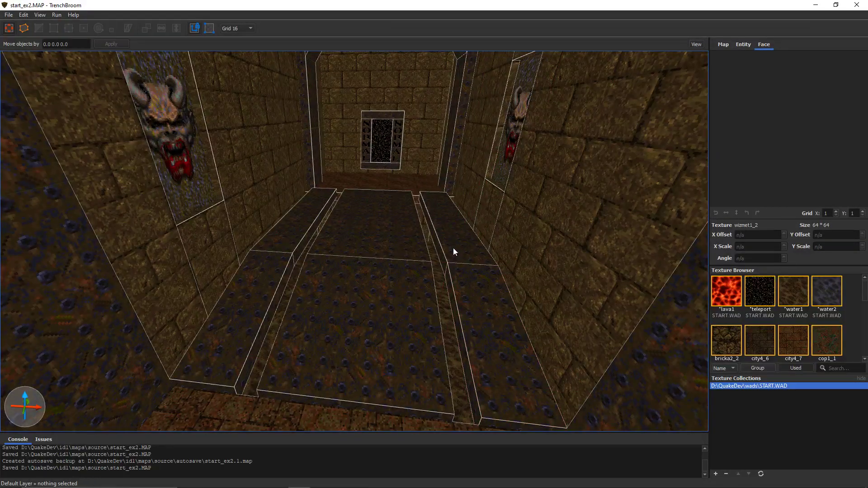
left_click(453, 248, "ctrl")
left_click(448, 274, "ctrl")
left_click(397, 244, "ctrl")
left_click(388, 310, "ctrl")
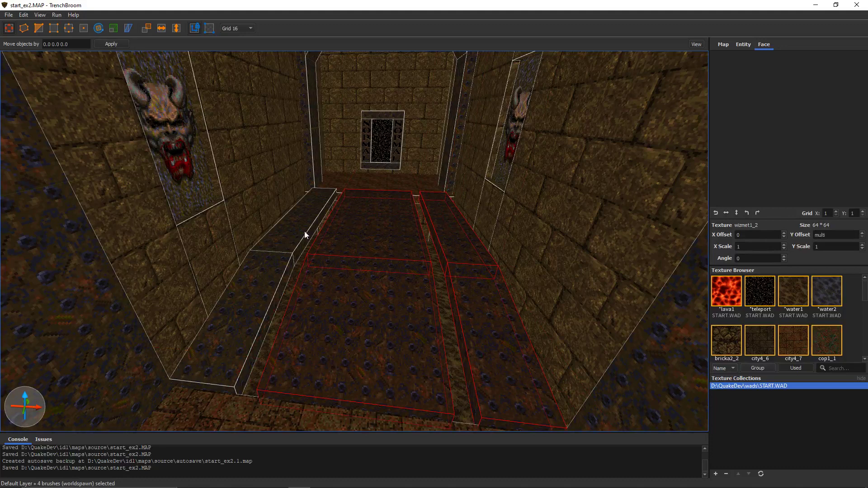
left_click(265, 277, "ctrl")
left_click(273, 248, "ctrl")
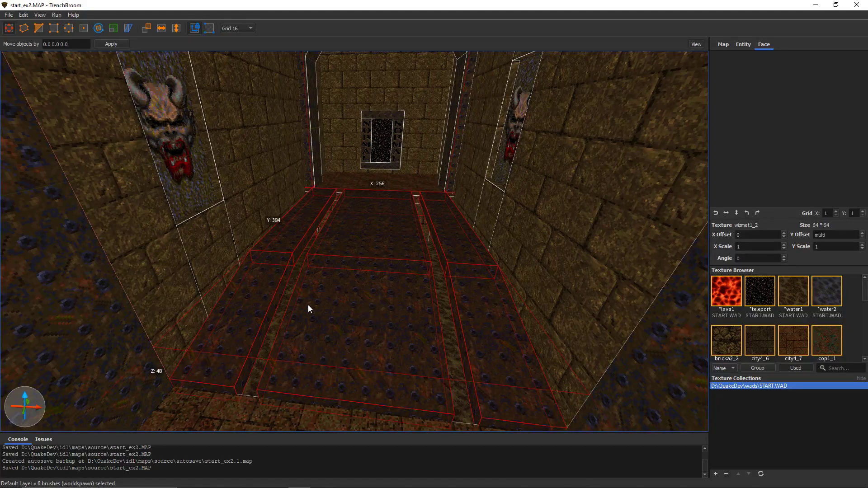
right_click(308, 304)
mouse_move(352, 374)
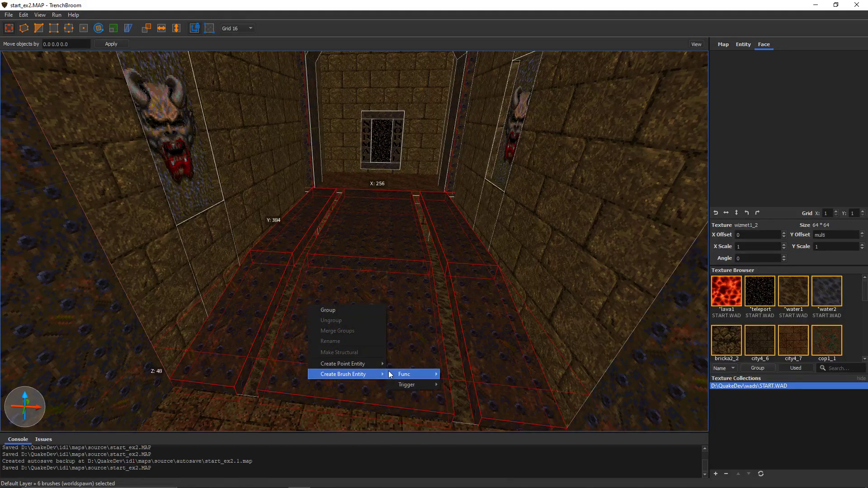
mouse_move(405, 374)
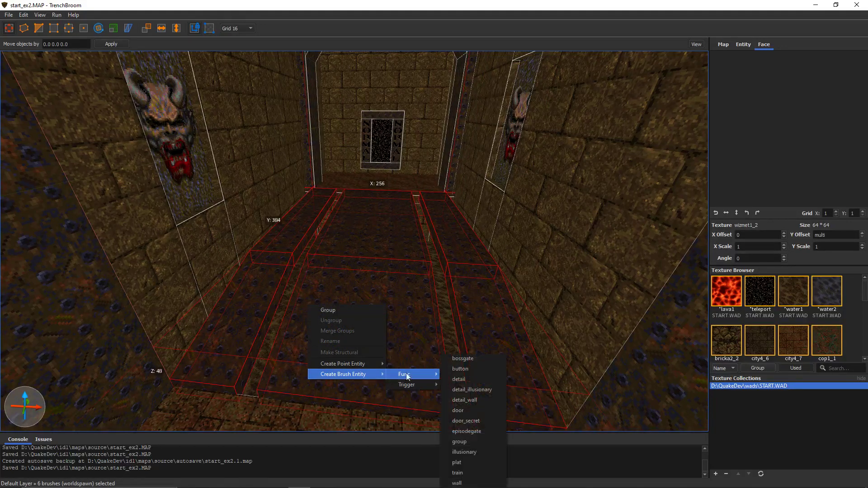
left_click(455, 441)
Try to move a single leg brush of the brazier in the hall and undo the move
key("s")
mouse_move(394, 362)
right_mouse_down()
mouse_move(434, 356)
mouse_move(375, 374)
mouse_move(353, 362)
mouse_move(356, 348)
right_mouse_up()
left_click(348, 260)
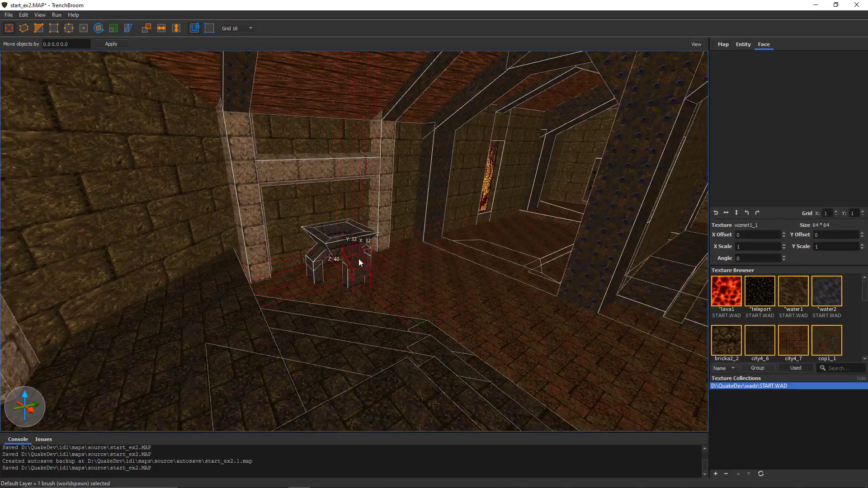
left_click_drag(359, 259, 386, 251)
key("ctrl+z")
Select the whole func_group brazier in the entrance hall and save the map
mouse_move(361, 238)
right_mouse_down()
mouse_move(380, 266)
mouse_move(425, 258)
right_mouse_up()
left_click(399, 221)
mouse_move(384, 221)
left_mouse_down()
mouse_move(239, 230)
mouse_move(284, 276)
left_mouse_up()
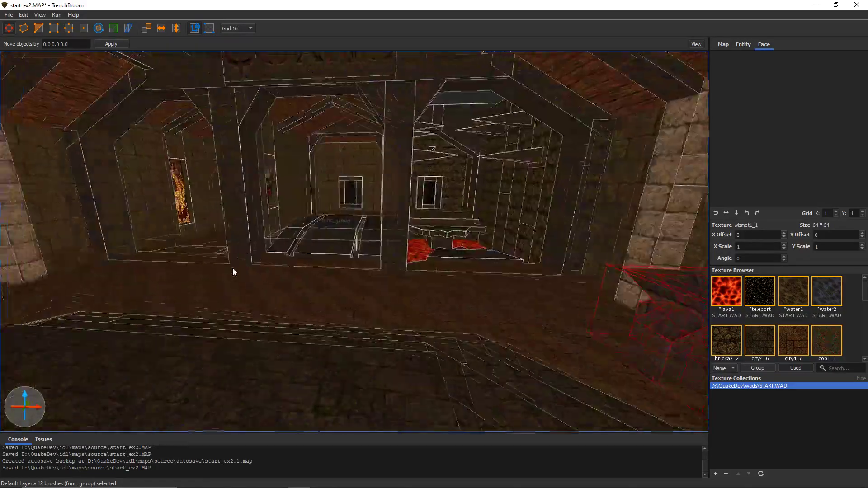
right_click_drag(232, 268, 235, 257)
scroll(235, 257, "up", 5)
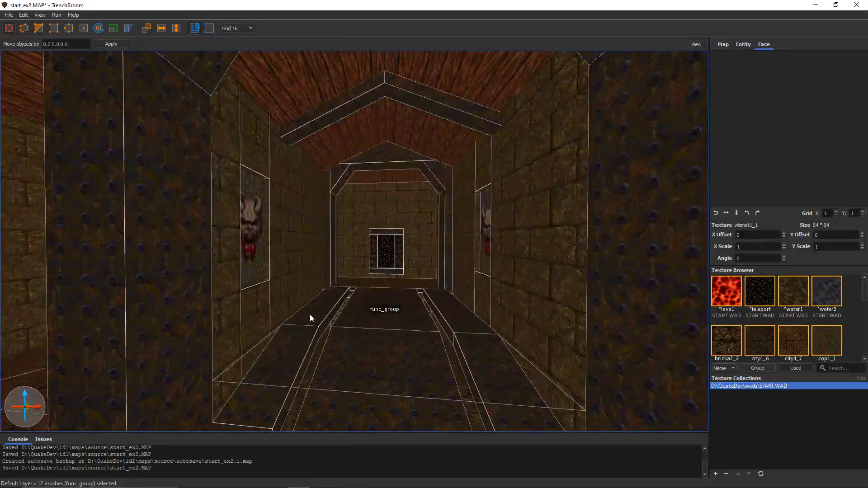
scroll(308, 337, "down", 5)
right_click_drag(310, 314, 325, 338)
scroll(317, 325, "up", 3)
key("ctrl+s")
scroll(325, 338, "down", 3)
scroll(326, 339, "up", 5)
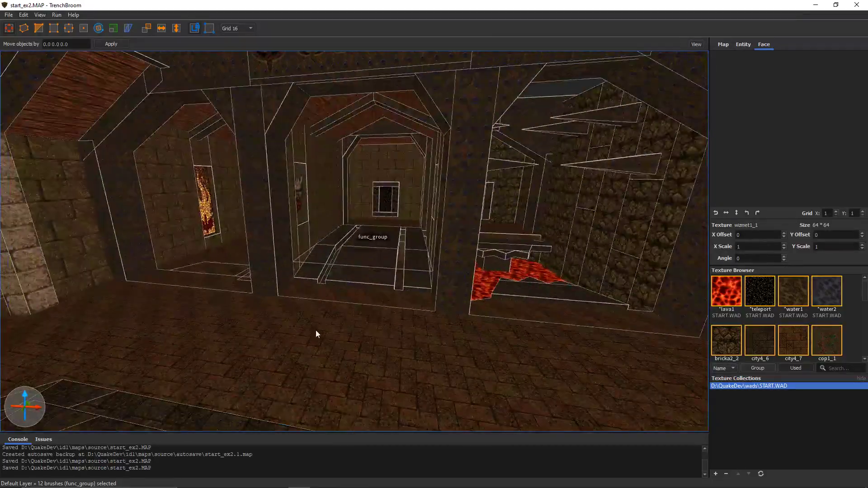
Switch to the Unreal Editor and bring the HammUEr window back to the middle of the viewport
mouse_move(337, 487)
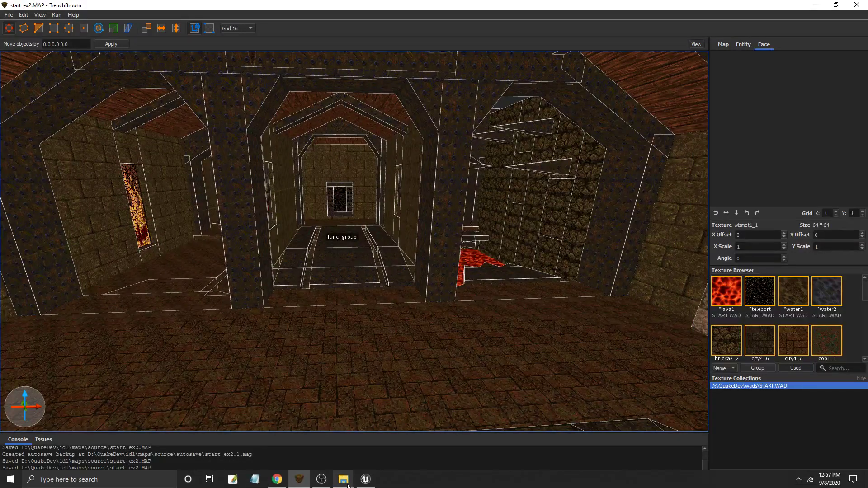
left_click(364, 477)
right_click_drag(368, 424, 334, 428)
left_click(219, 43)
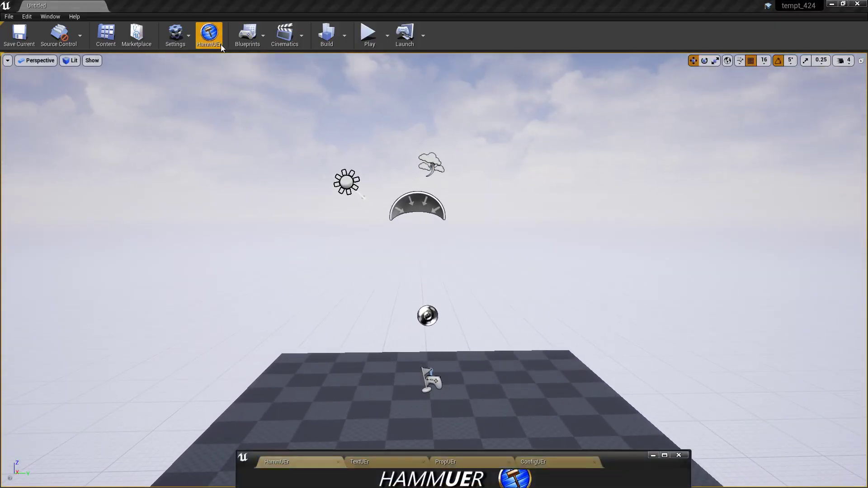
left_click_drag(613, 461, 606, 161)
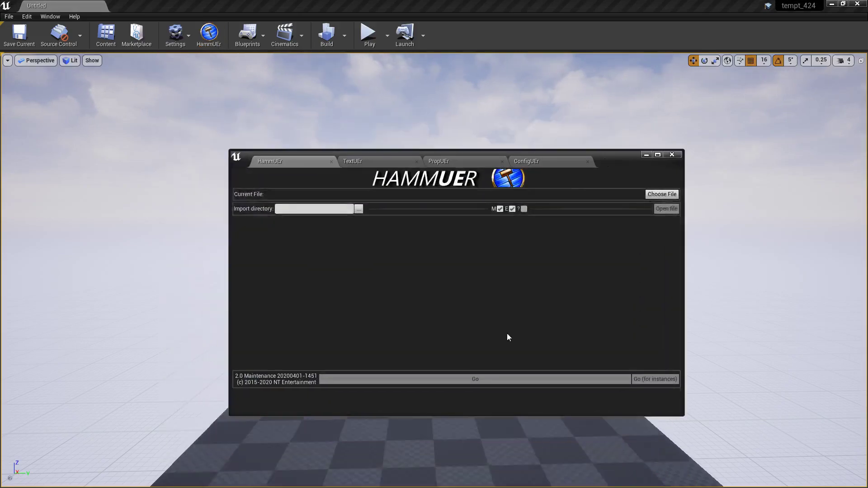
Switch to Chrome and view the HammUEr plugin page on itch.io
key("super")
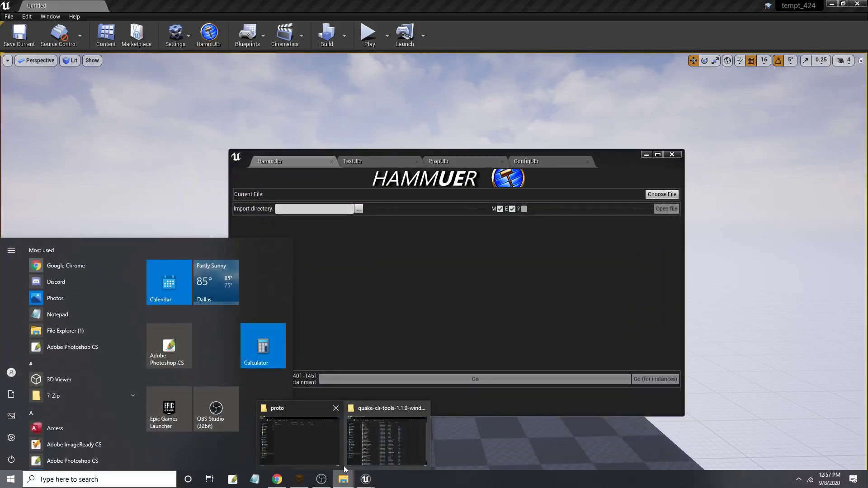
left_click(285, 480)
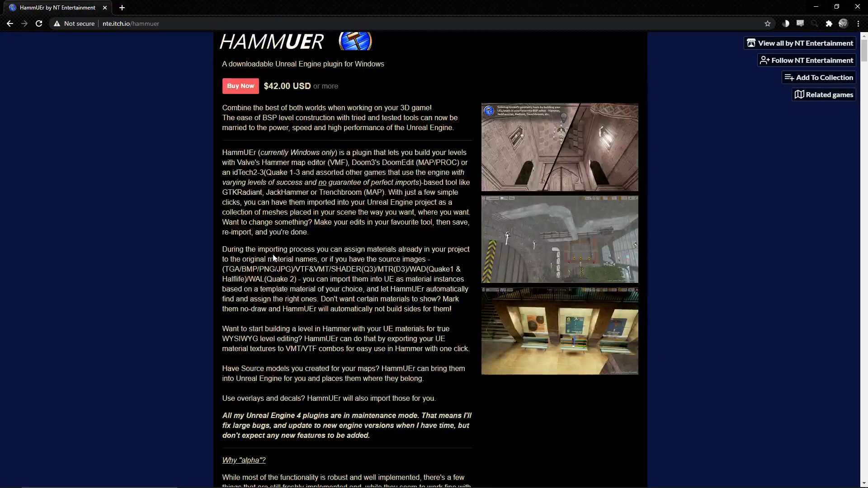
Return to the Unreal Editor and show HammUEr's TextUEr texture import and export settings
left_click(806, 1)
key("super")
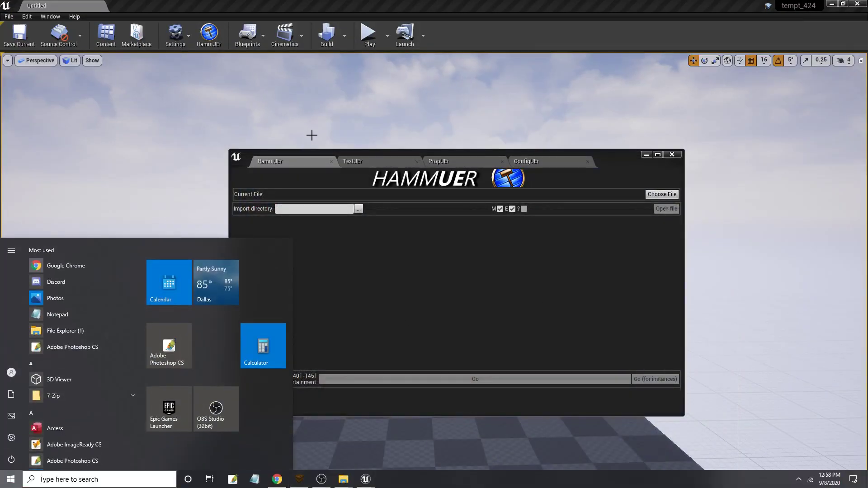
key("super")
left_click(378, 157)
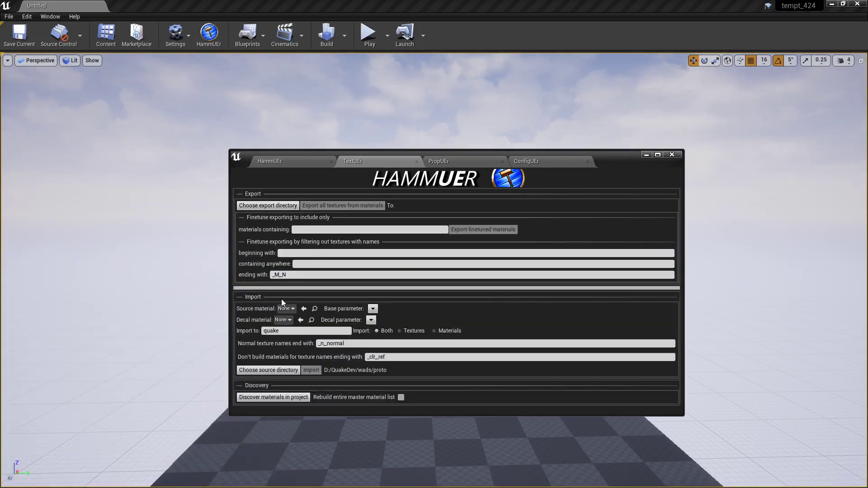
Switch to TrenchBroom to check the map's texture collection path, and return to the Unreal Editor
key("super")
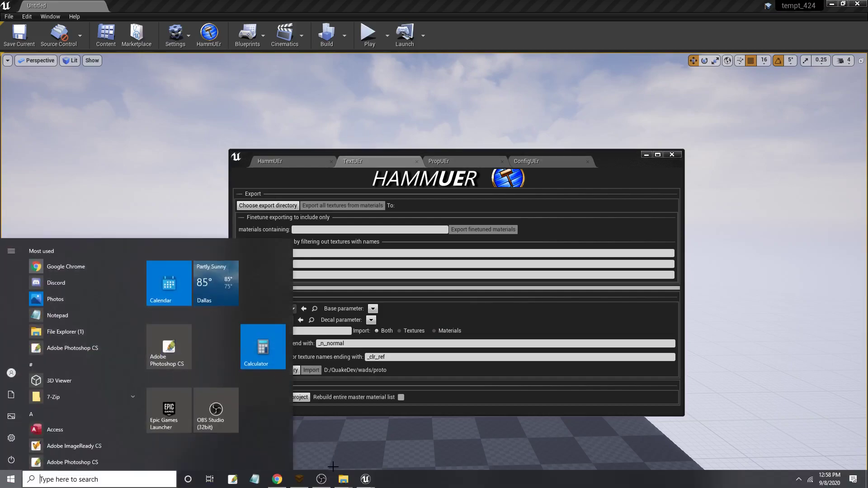
left_click(298, 479)
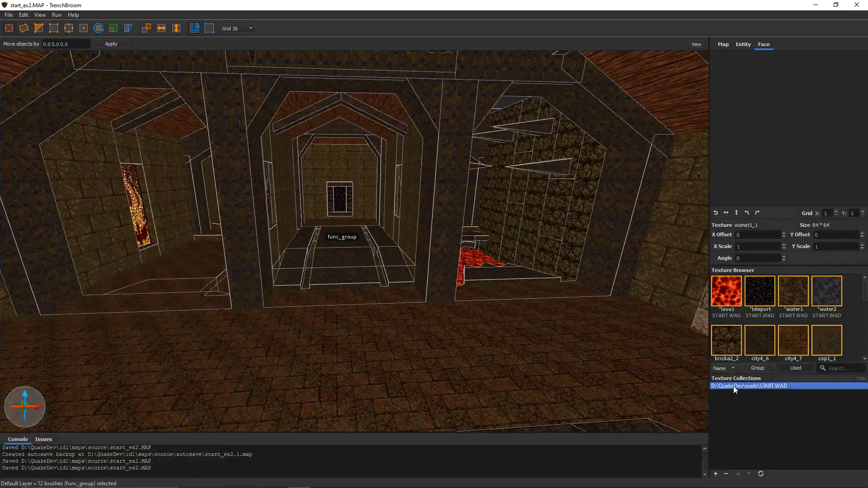
left_click(815, 4)
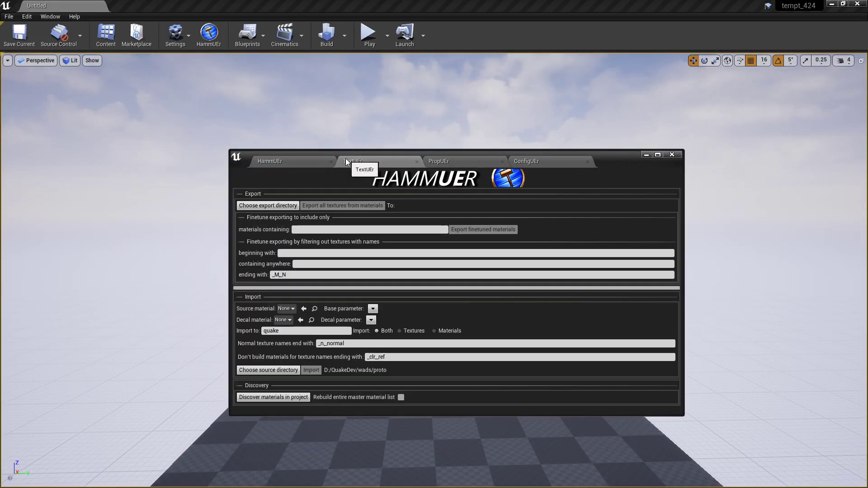
Set the TextUEr import source material to M_Qmaster_01 by searching the assets for "m_qm"
left_click(437, 161)
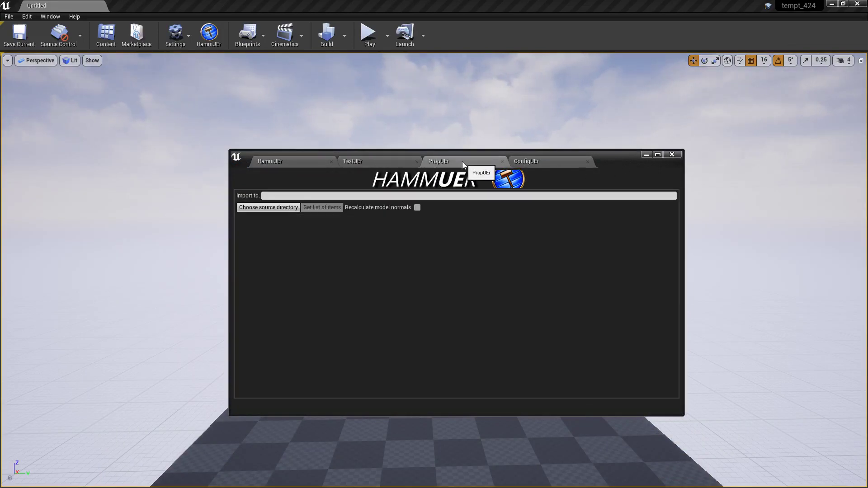
left_click(389, 166)
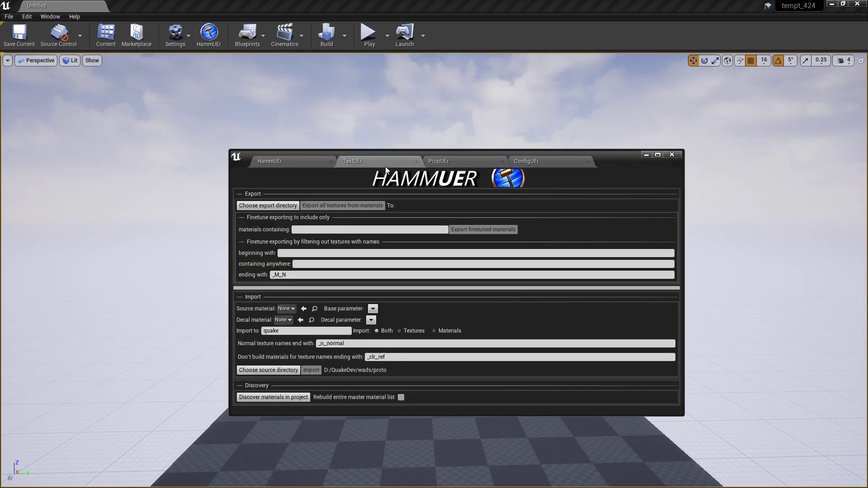
left_click(292, 308)
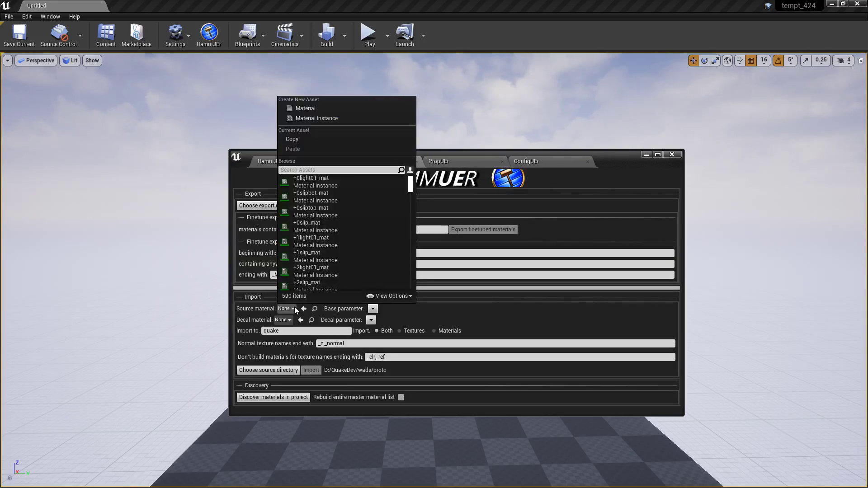
type("m")
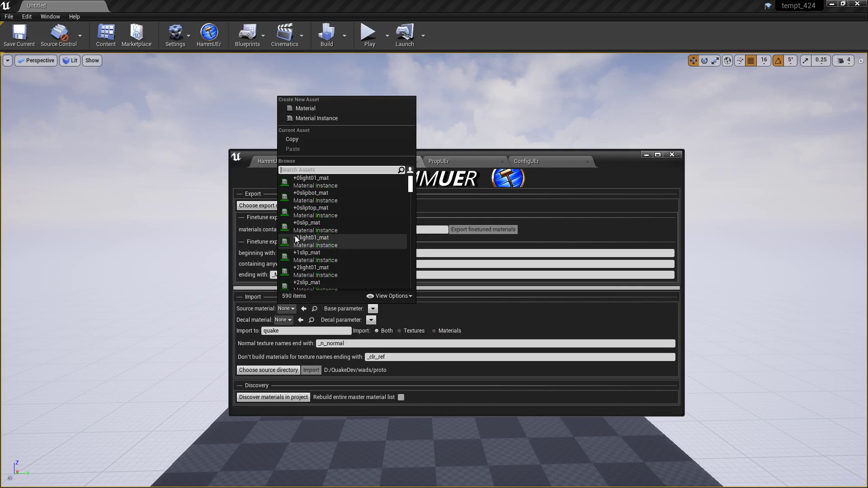
type("_qm")
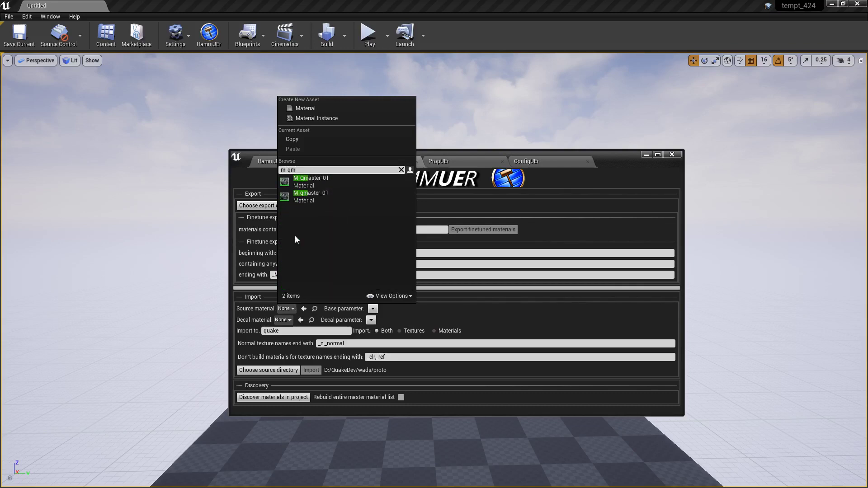
left_click(311, 181)
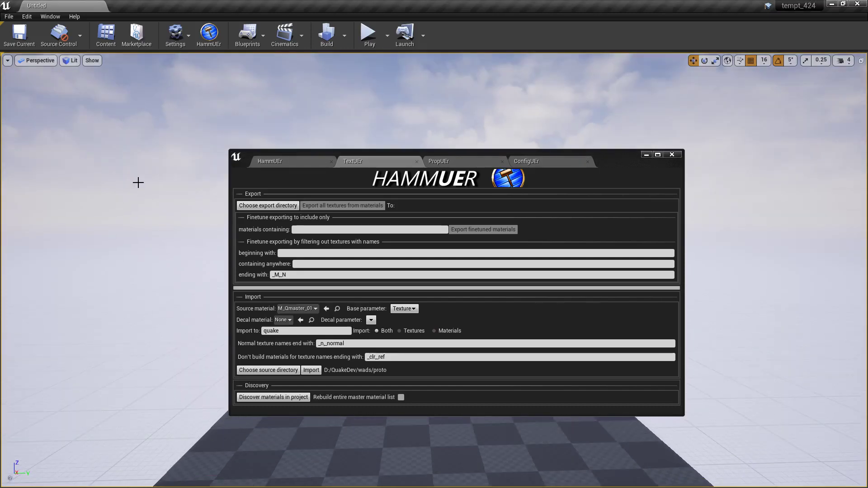
Open the M_qmaster_01 material from the qstart content folder in a maximized material editor
key("ctrl+shift+f")
left_click(252, 323)
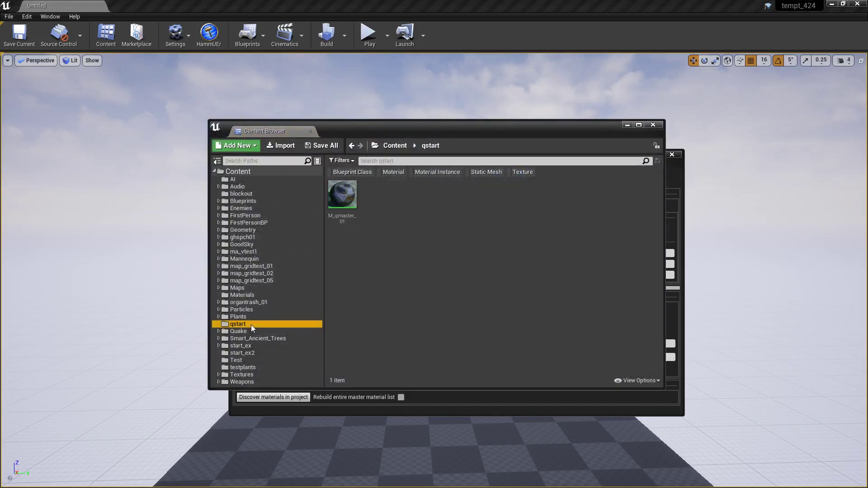
double_click(336, 199)
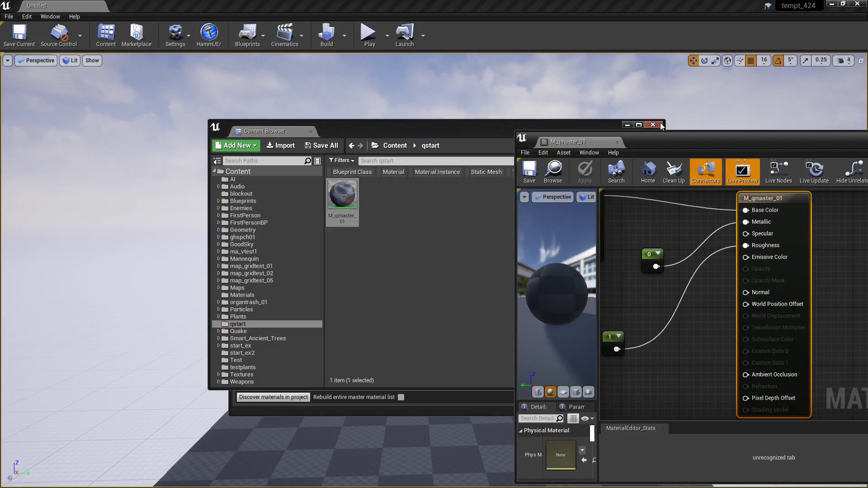
left_click_drag(675, 139, 528, 97)
double_click(528, 96)
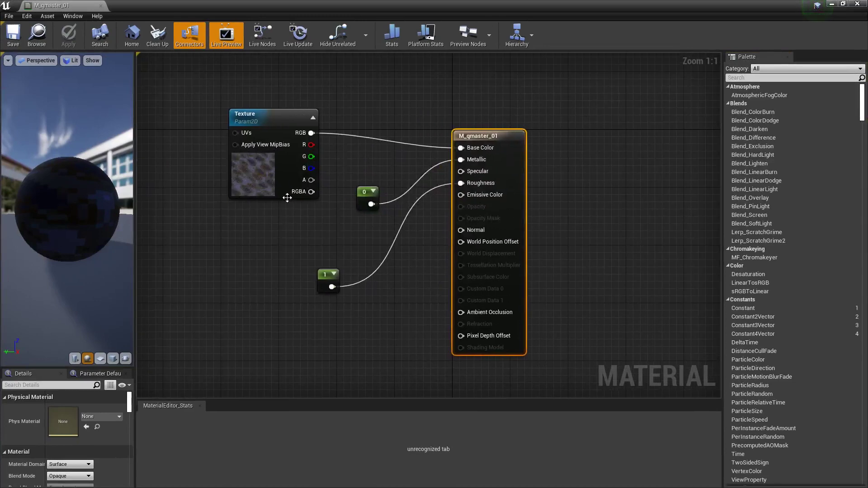
Rearrange the Texture parameter node and move the 0 and 1 constants closer to the Metallic and Roughness inputs
left_click(266, 193)
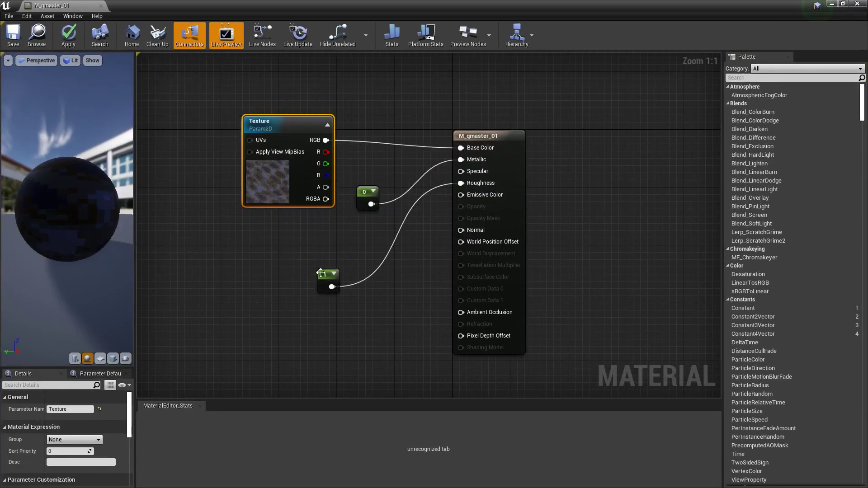
left_click_drag(322, 274, 349, 244)
left_click_drag(265, 123, 257, 108)
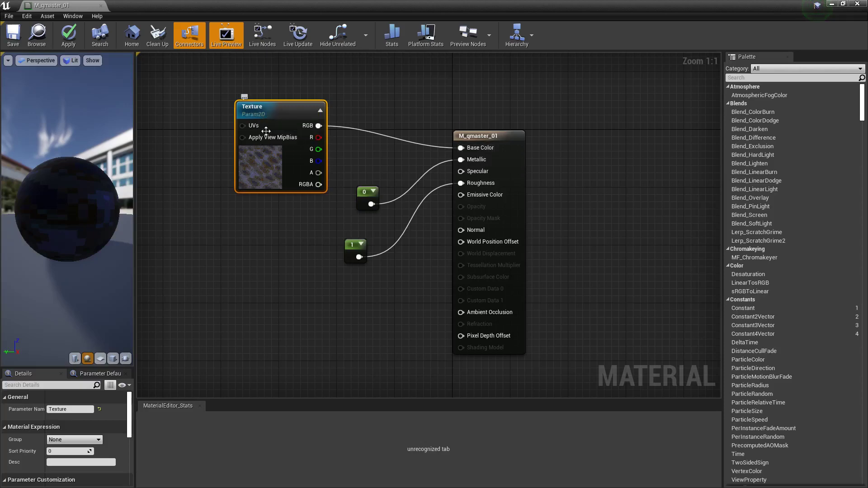
left_click(254, 116)
left_click_drag(344, 246, 356, 230)
left_click_drag(338, 190, 372, 208)
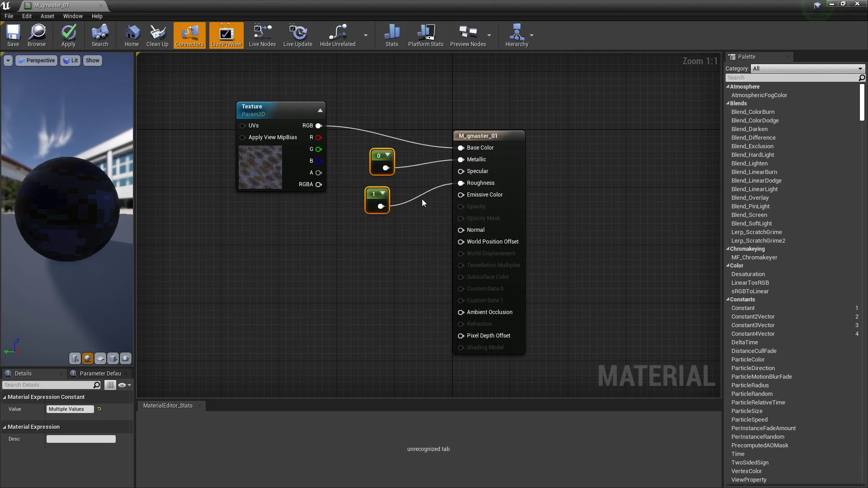
left_click_drag(107, 222, 208, 230)
mouse_move(67, 209)
left_mouse_down()
mouse_move(28, 199)
mouse_move(50, 217)
mouse_move(68, 257)
mouse_move(82, 226)
mouse_move(1, 186)
left_mouse_up()
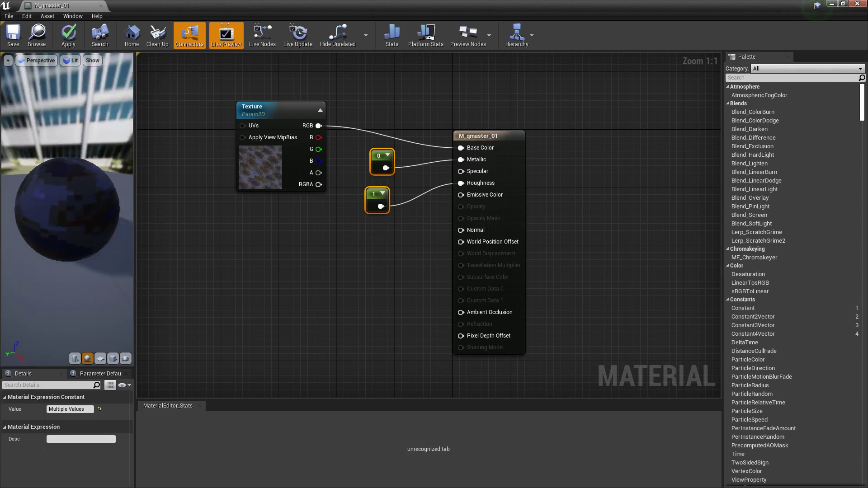
Close the M_qmaster_01 material editor without applying its changes, and close the Content Browser
left_click(857, 4)
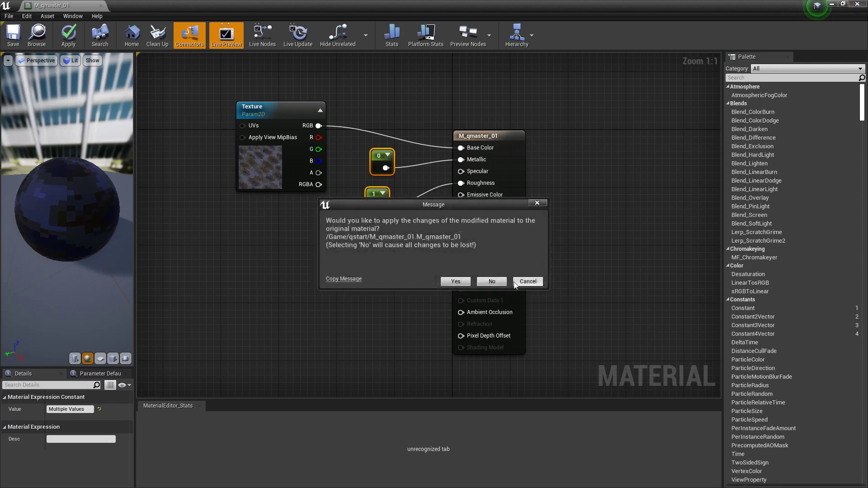
left_click(528, 281)
left_click_drag(170, 13, 314, 138)
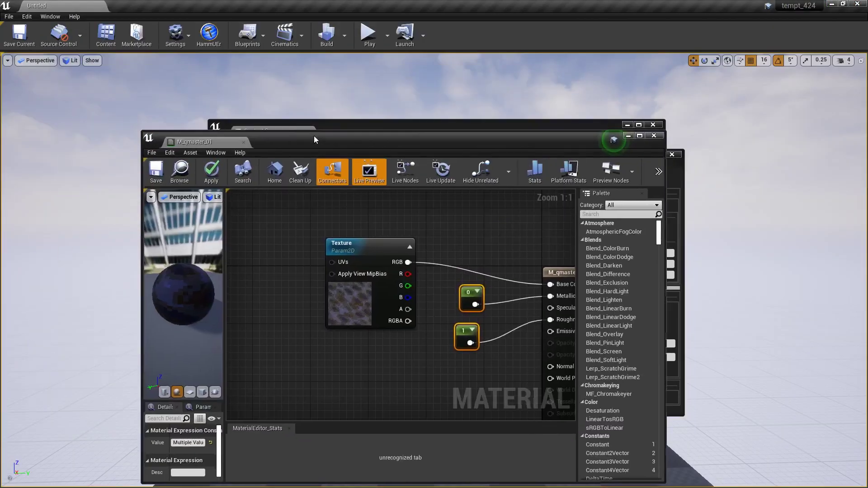
left_click(651, 137)
left_click(491, 281)
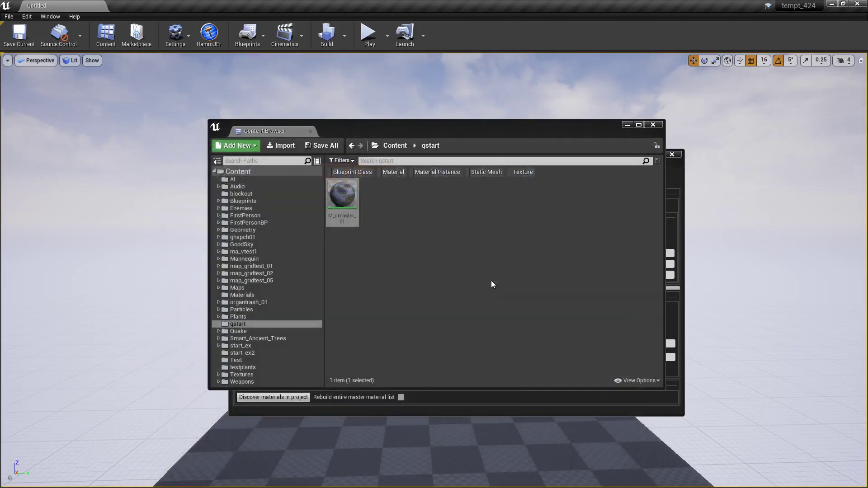
left_click(651, 125)
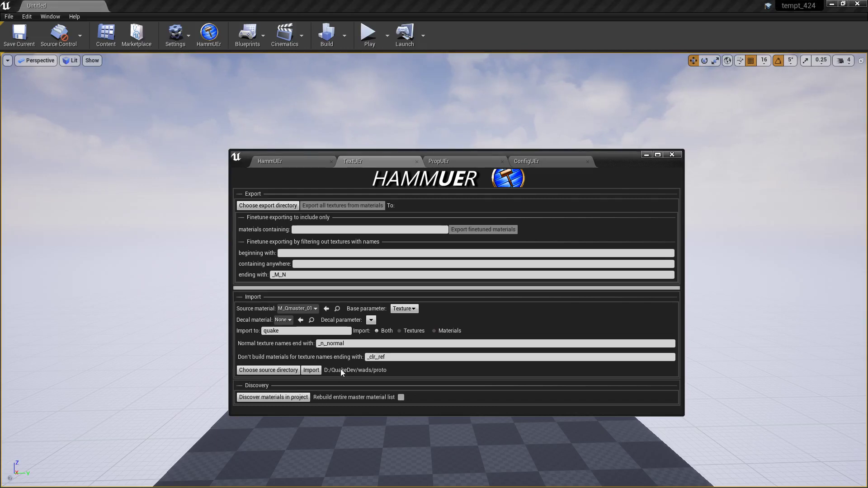
View the texture import's source directory, cancel the folder selection, and show HammUEr's map import page
left_click(288, 371)
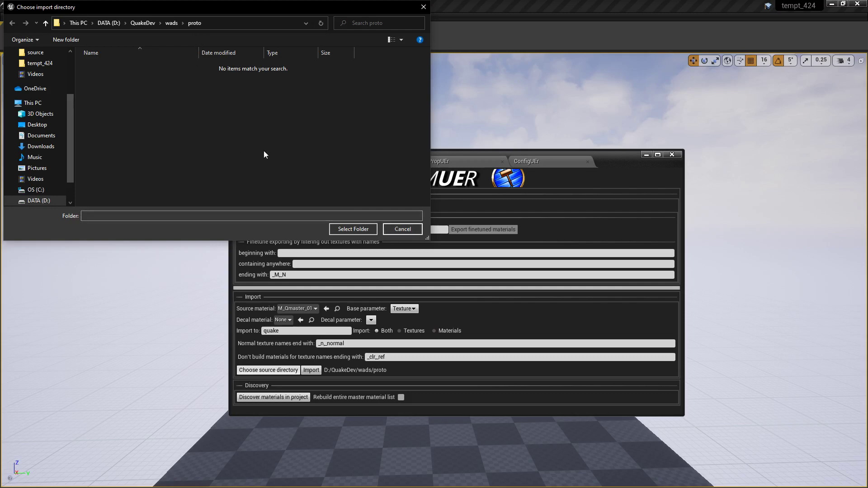
left_click(402, 229)
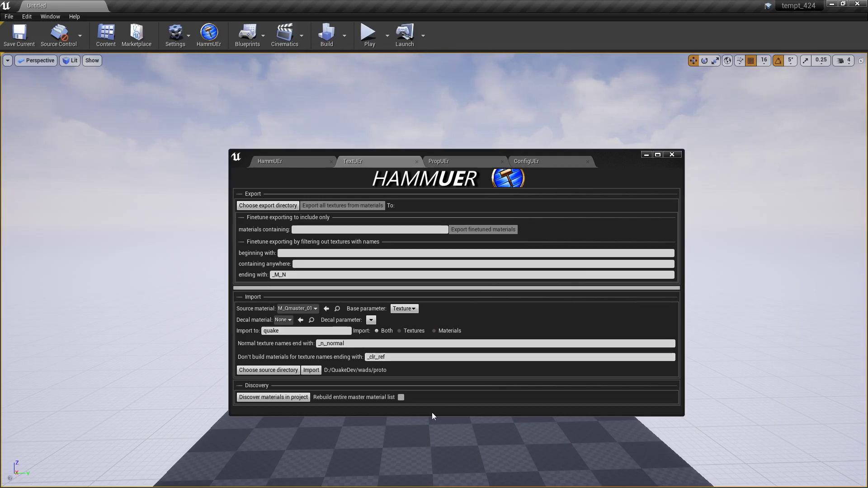
left_click(286, 161)
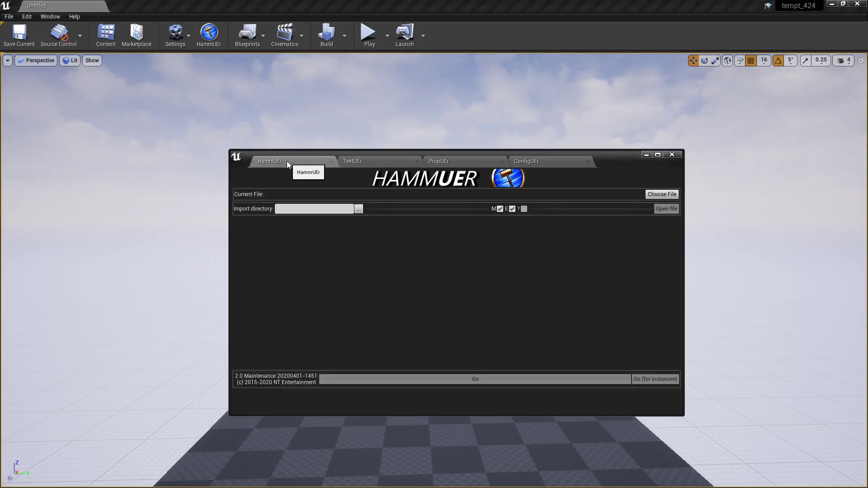
Review the ConfigUEr general settings, especially Scale conversion, Zero out Q1 Rotation and Decouple brush meshes from origin
left_click(537, 161)
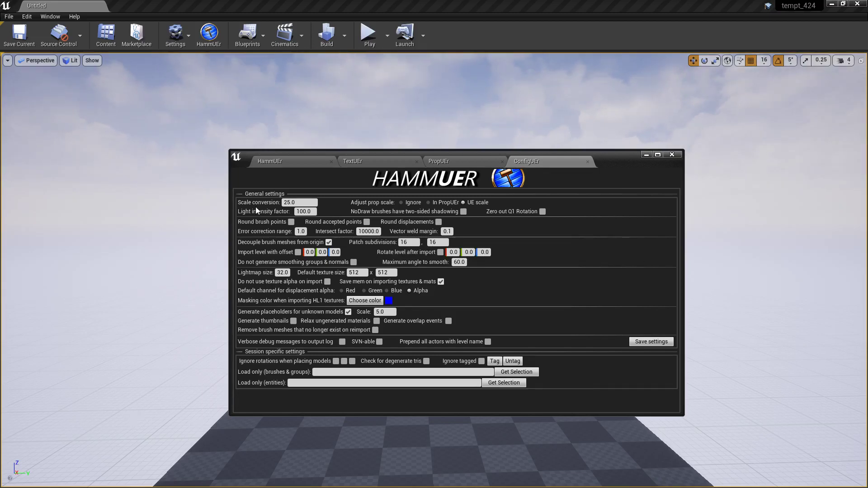
left_click(290, 202)
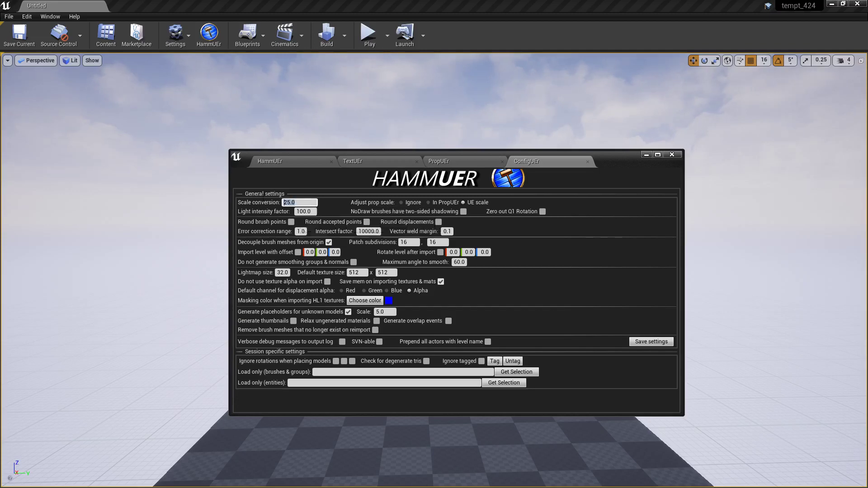
left_click(262, 203)
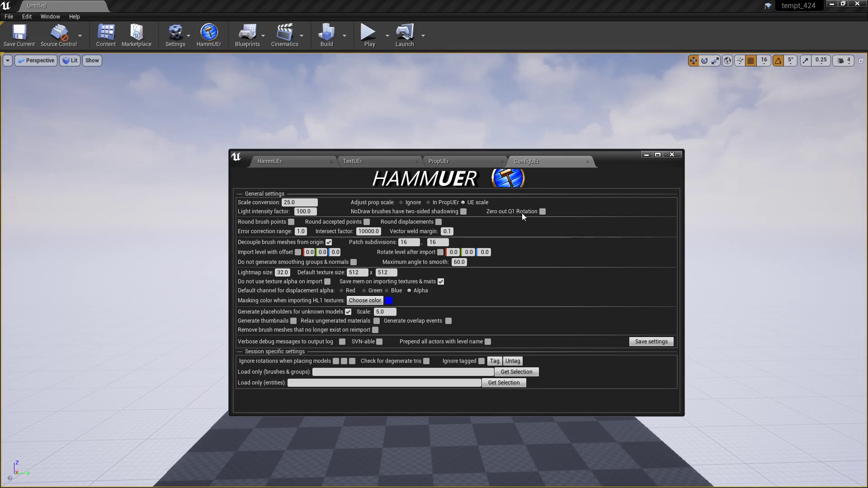
mouse_move(540, 212)
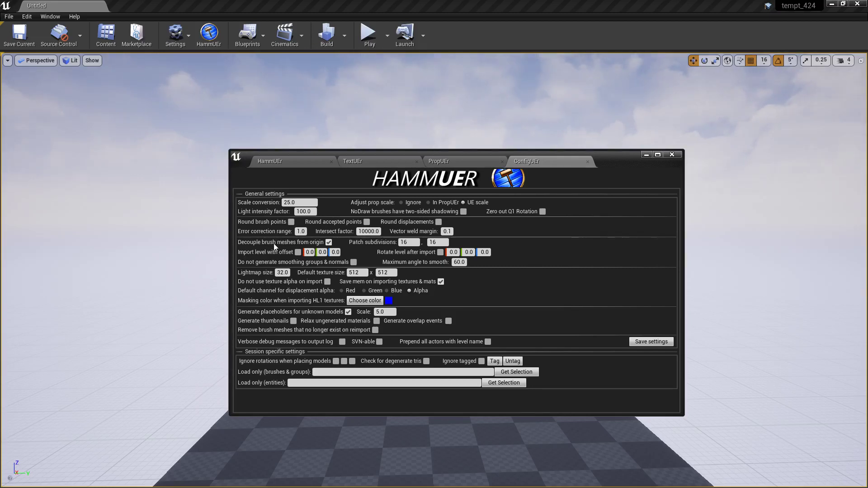
left_click(329, 242)
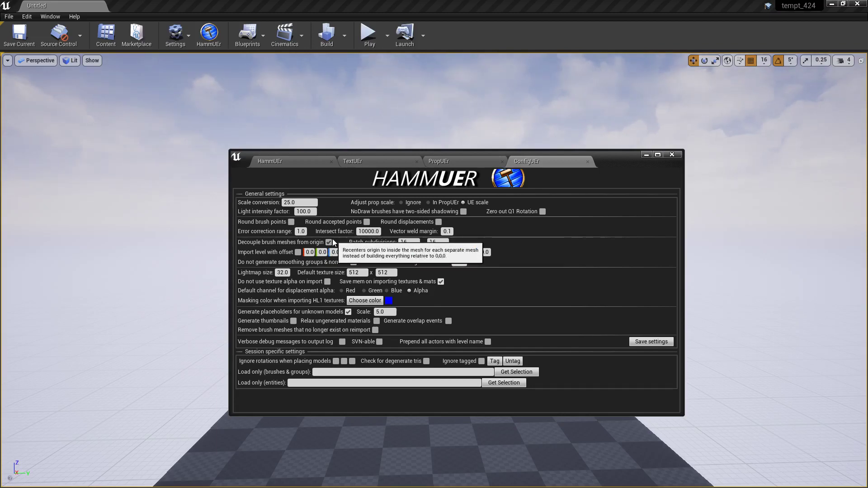
left_click(312, 163)
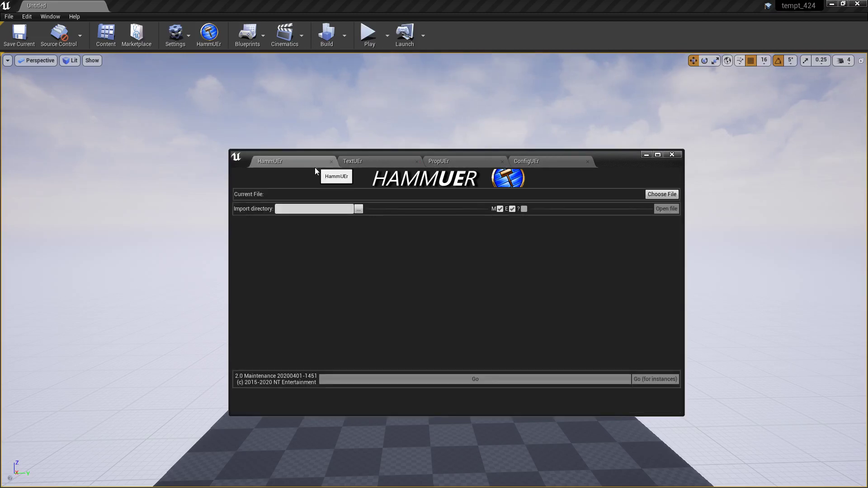
left_click(541, 163)
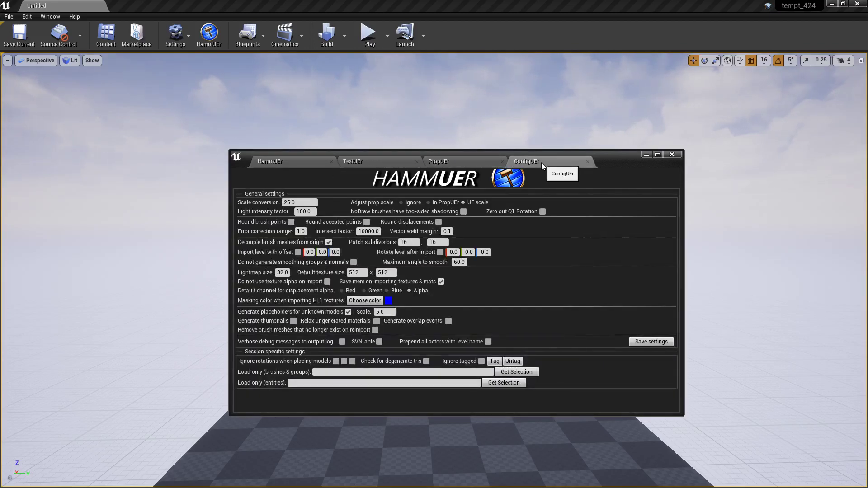
Choose start_ex2.MAP from the maps/source folder as HammUEr's current file
left_click(283, 158)
left_click(662, 193)
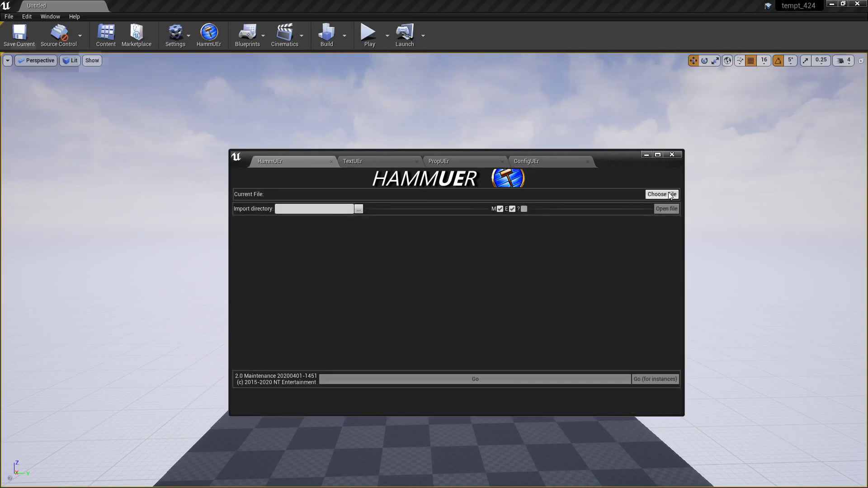
double_click(158, 65)
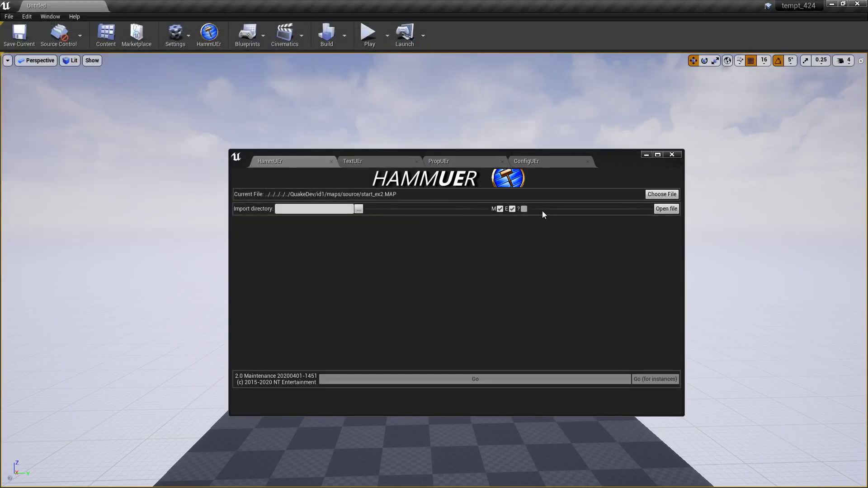